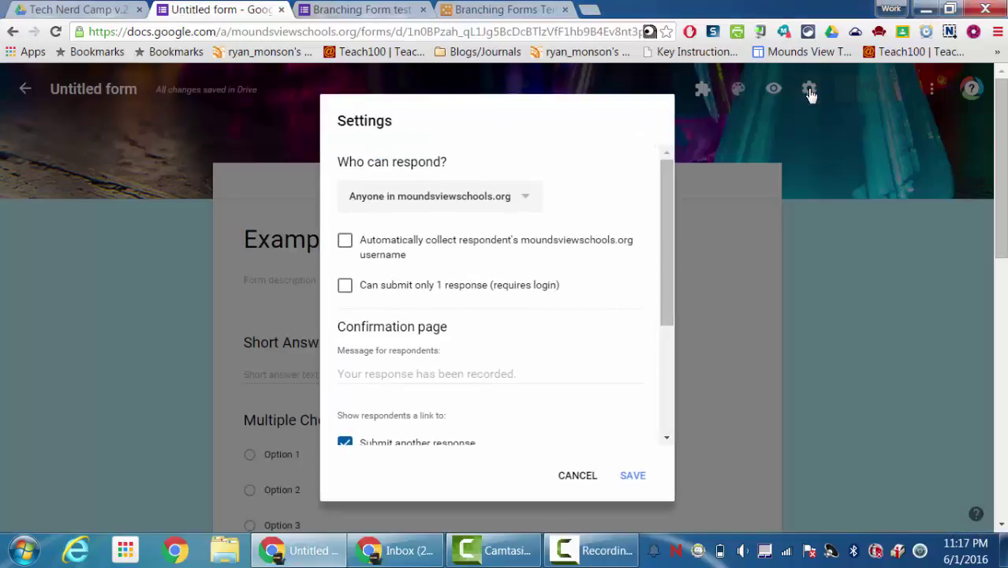
Review the form settings for who can respond and for automatic username collection, and leave them without saving
{"action": "left_click", "coordinate": [533, 202]}
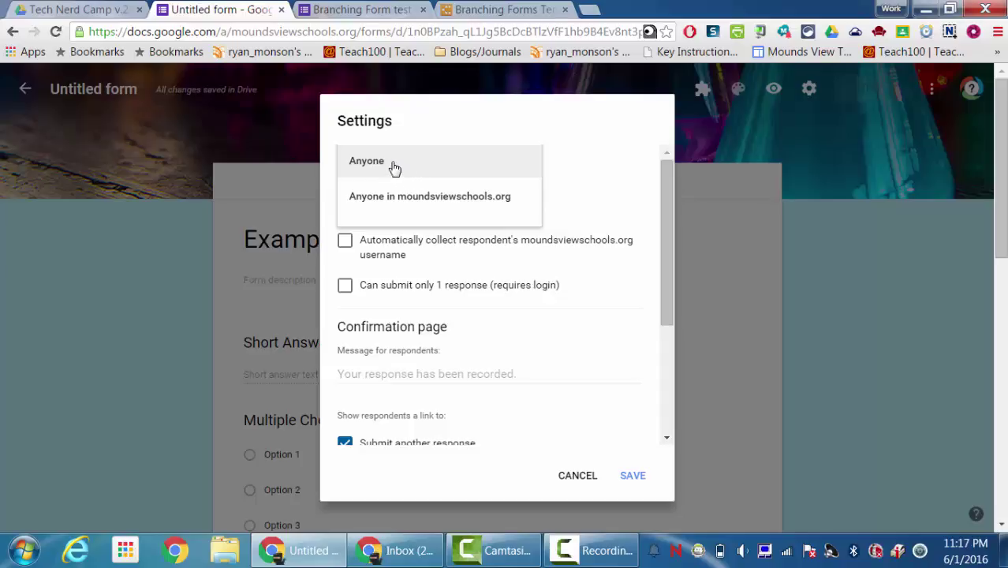
{"action": "left_click", "coordinate": [574, 210]}
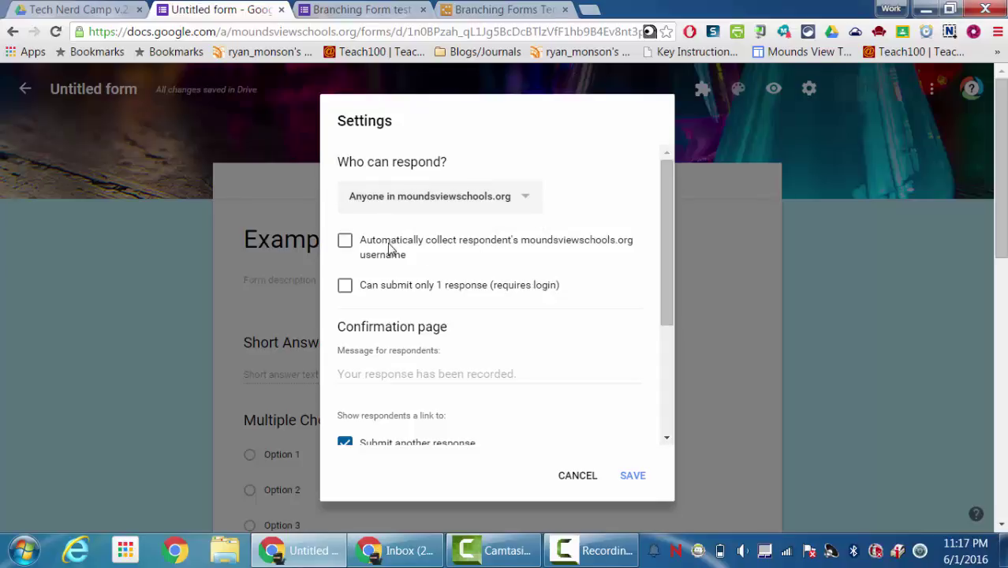
{"action": "left_click", "coordinate": [344, 241]}
{"action": "left_click", "coordinate": [344, 243]}
{"action": "left_click", "coordinate": [345, 242]}
{"action": "left_click", "coordinate": [577, 474]}
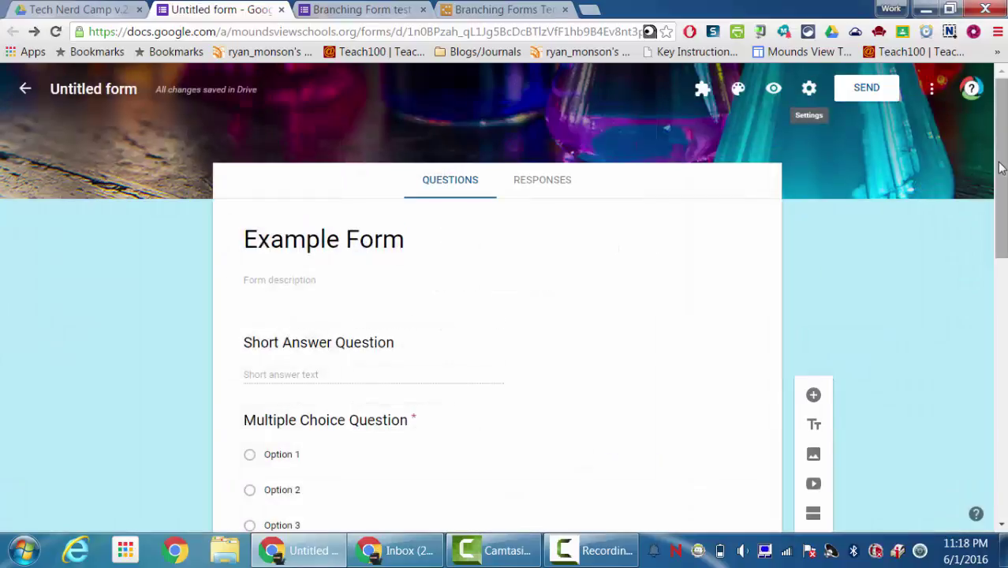
Add data validation to the Short Answer Question
{"action": "left_click_drag", "start_coordinate": [1002, 168], "coordinate": [997, 258]}
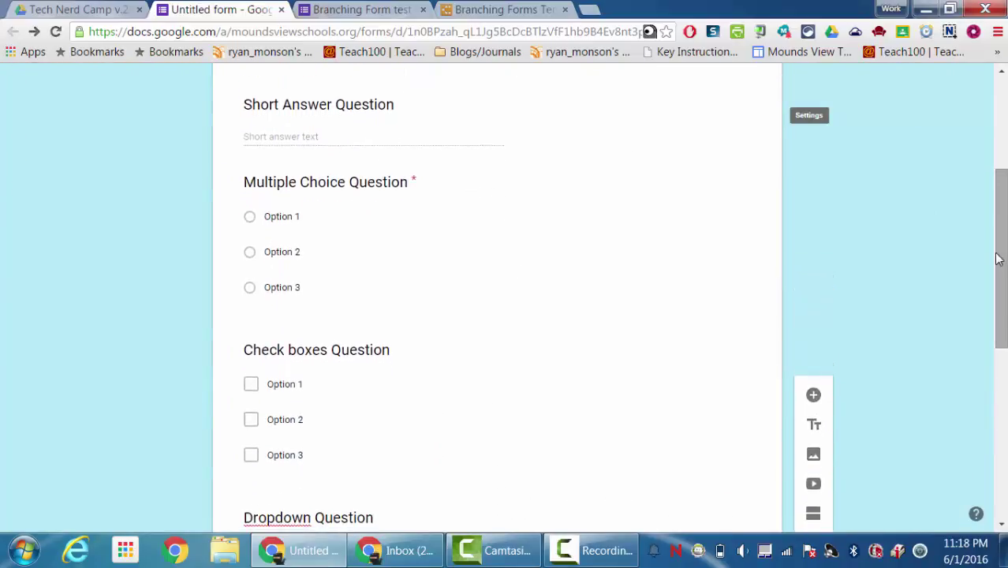
{"action": "left_click", "coordinate": [453, 120]}
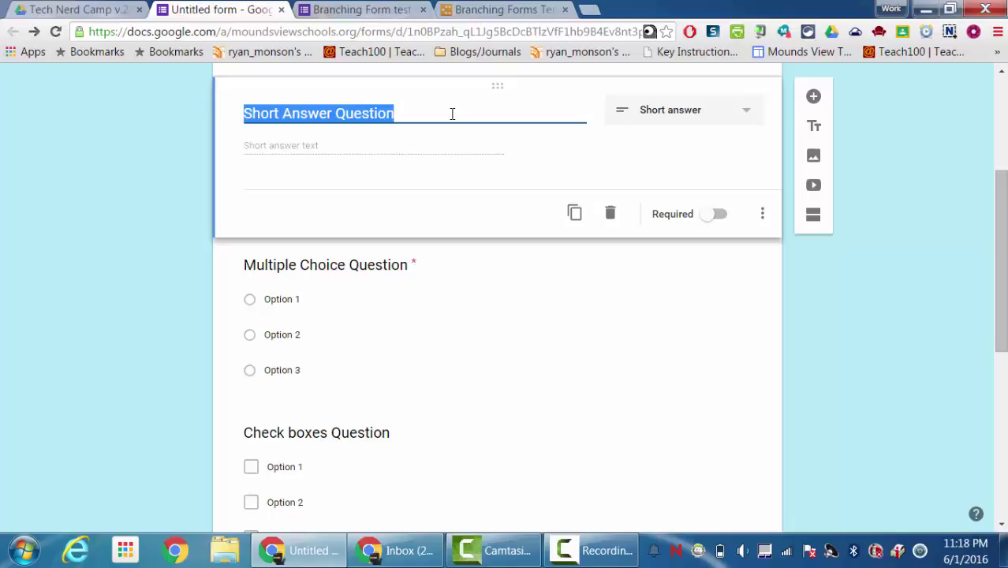
{"action": "left_click", "coordinate": [765, 223]}
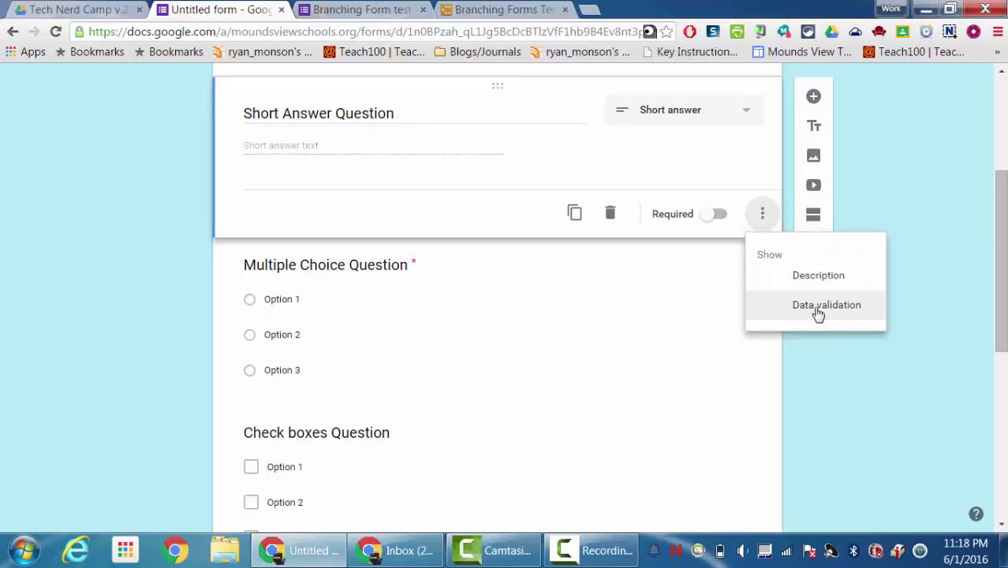
{"action": "left_click", "coordinate": [818, 307]}
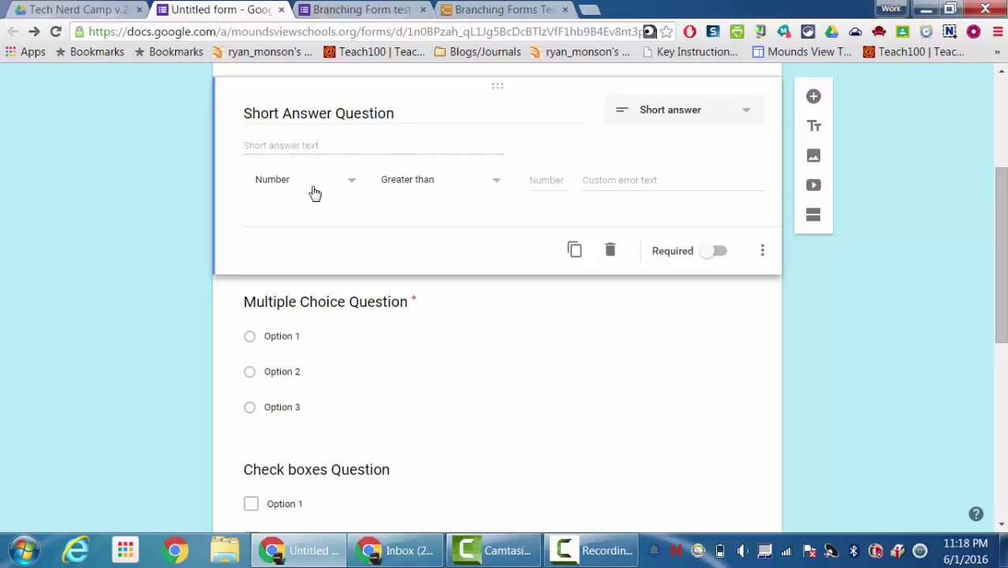
Look over the number conditions, set the Short Answer Question's validation type to Text, and view the text conditions
{"action": "left_click", "coordinate": [497, 187]}
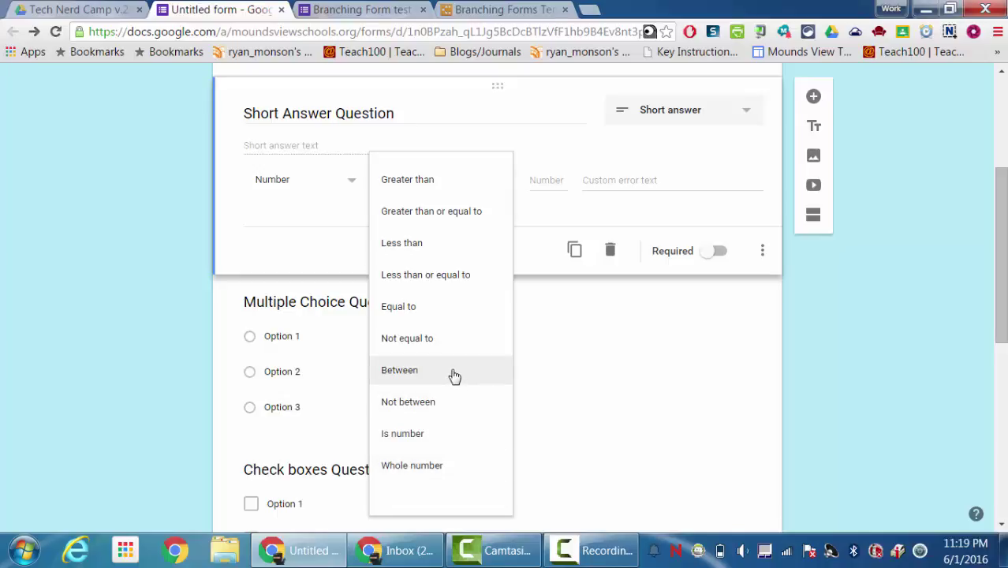
{"action": "left_click", "coordinate": [352, 183]}
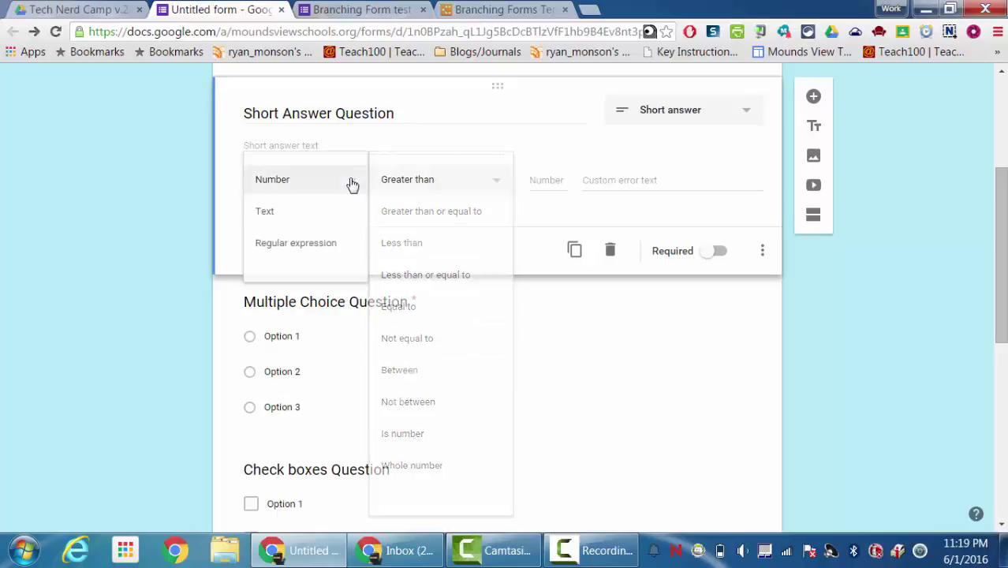
{"action": "left_click", "coordinate": [305, 212]}
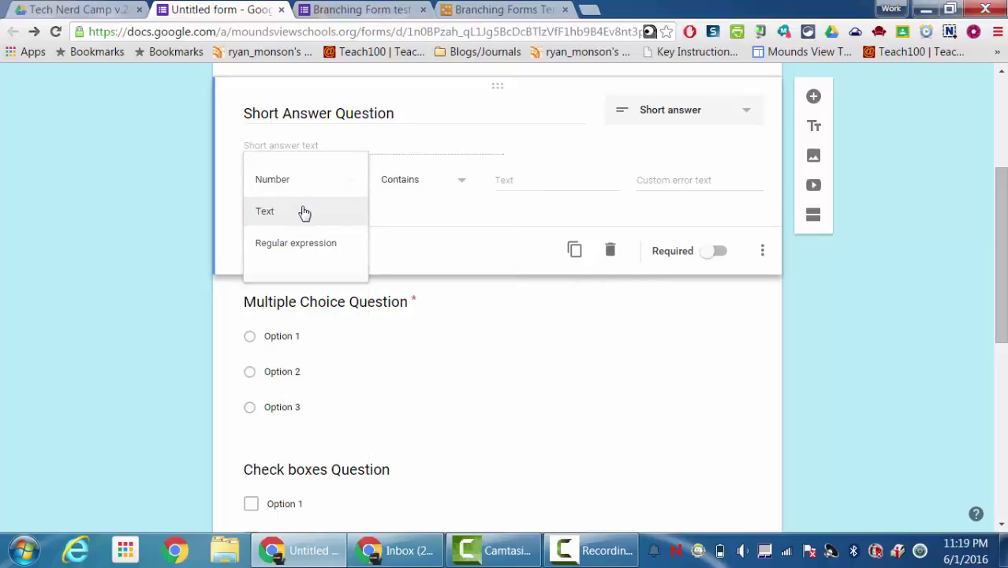
{"action": "left_click", "coordinate": [462, 184]}
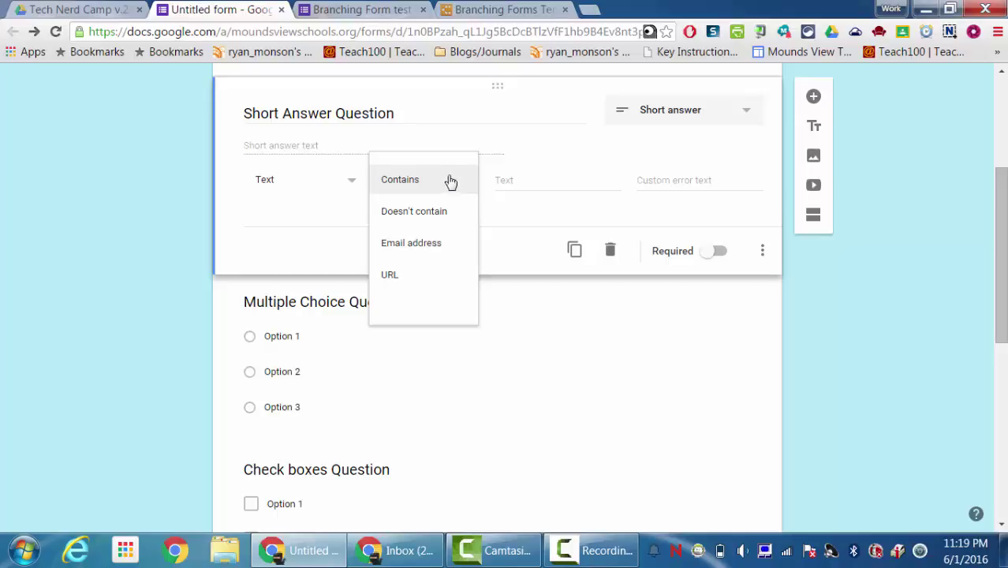
{"action": "left_click", "coordinate": [479, 135]}
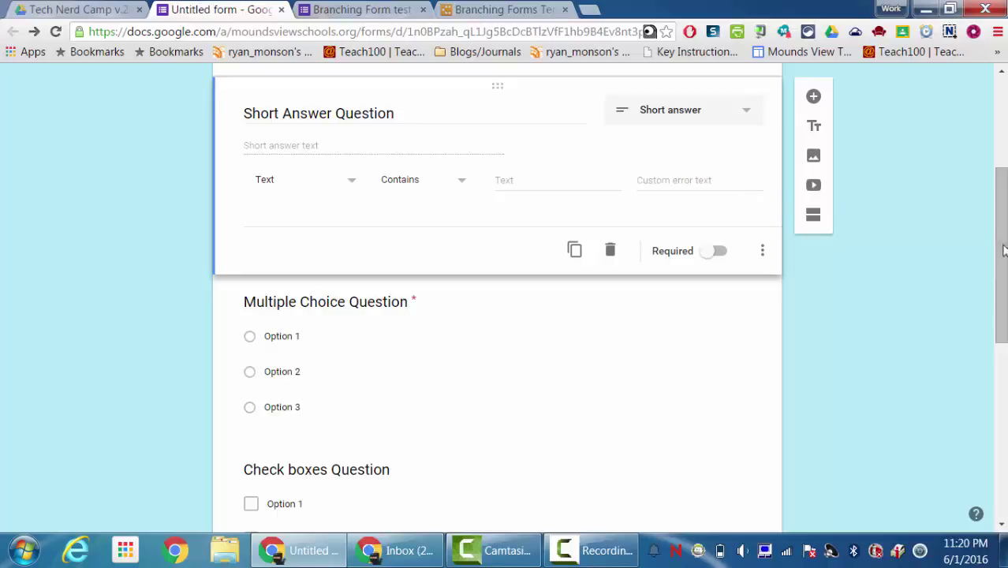
Review the additional options available for the Multiple Choice Question without changing any
{"action": "left_click_drag", "start_coordinate": [1002, 252], "coordinate": [1003, 306]}
{"action": "left_click", "coordinate": [628, 292]}
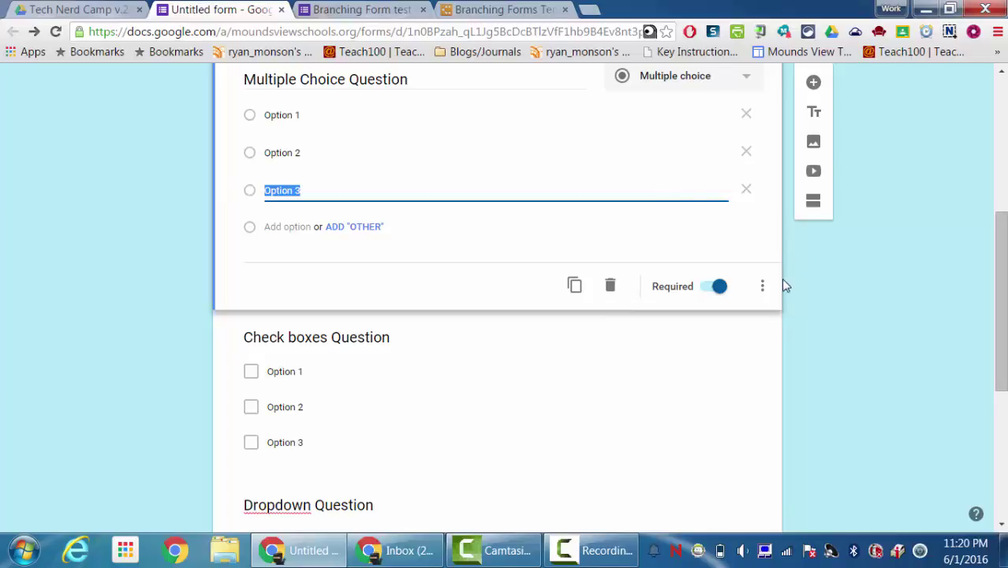
{"action": "left_click", "coordinate": [762, 286]}
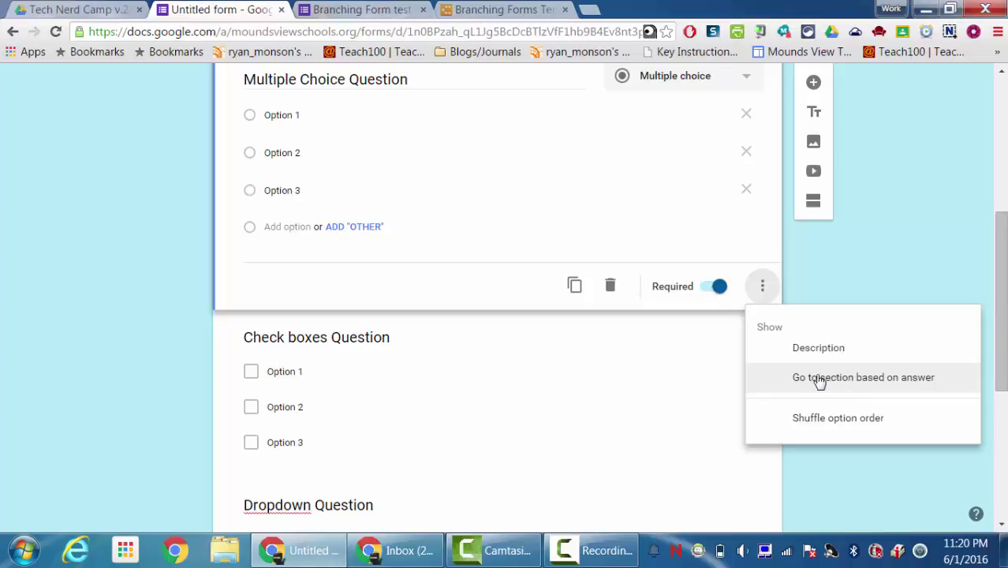
{"action": "left_click", "coordinate": [856, 283]}
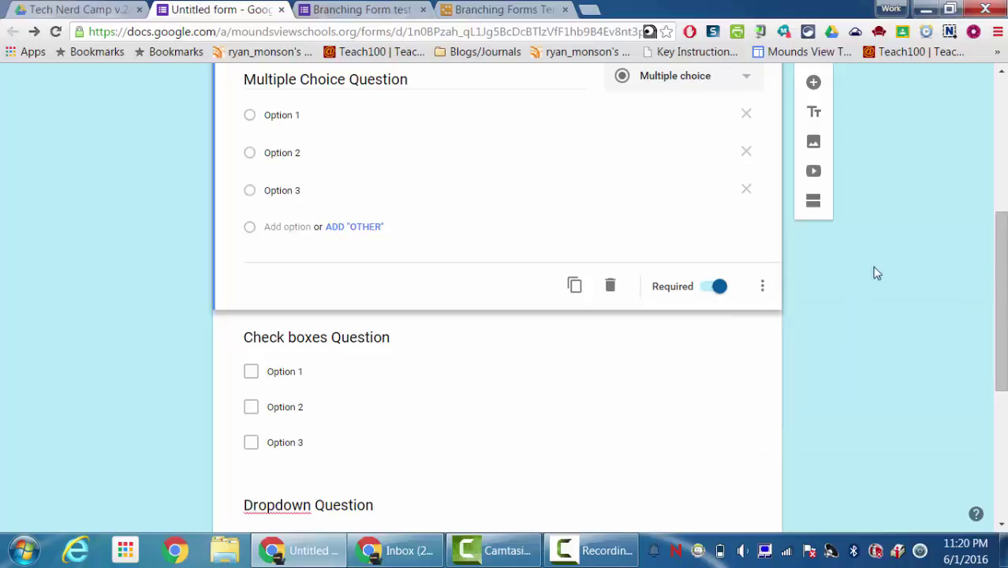
Add data validation to the Check boxes Question
{"action": "left_click_drag", "start_coordinate": [997, 272], "coordinate": [990, 344]}
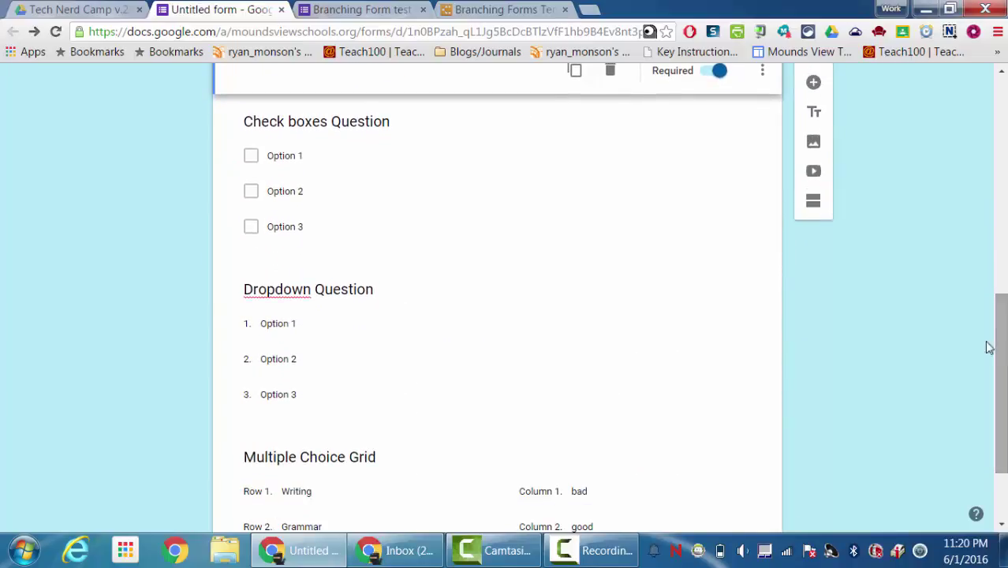
{"action": "left_click", "coordinate": [349, 294]}
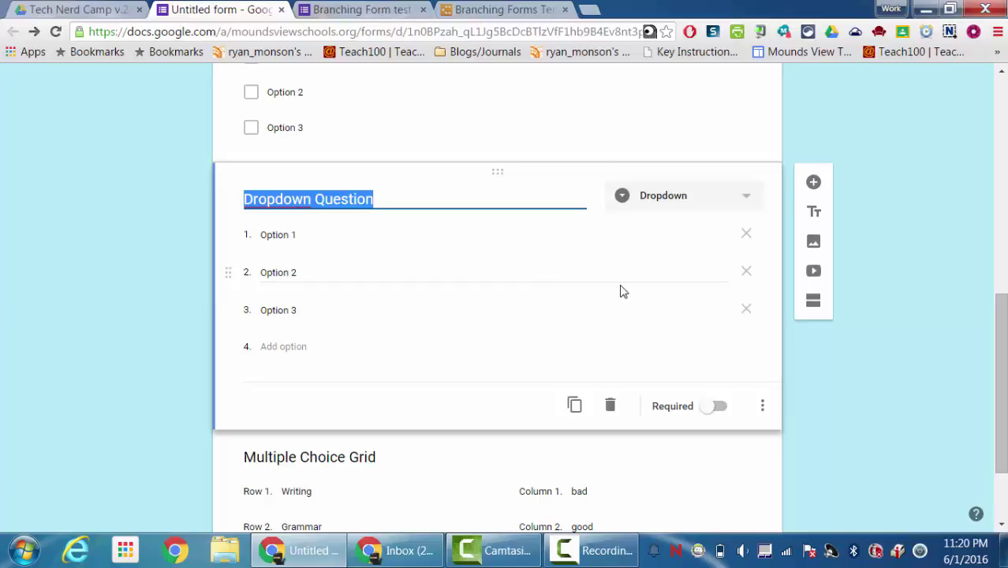
{"action": "left_click_drag", "start_coordinate": [1005, 351], "coordinate": [1003, 306]}
{"action": "left_click", "coordinate": [372, 185]}
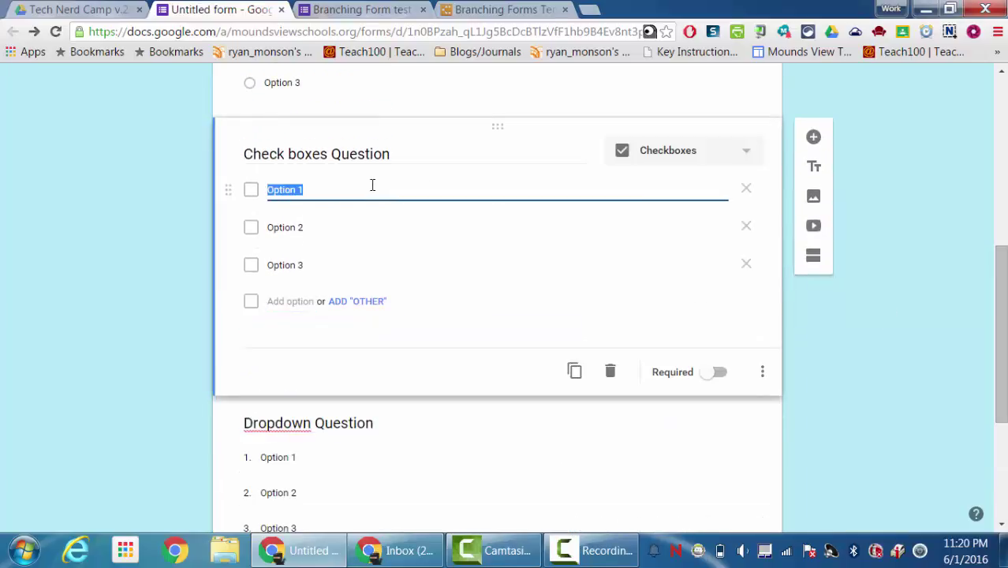
{"action": "left_click", "coordinate": [762, 377]}
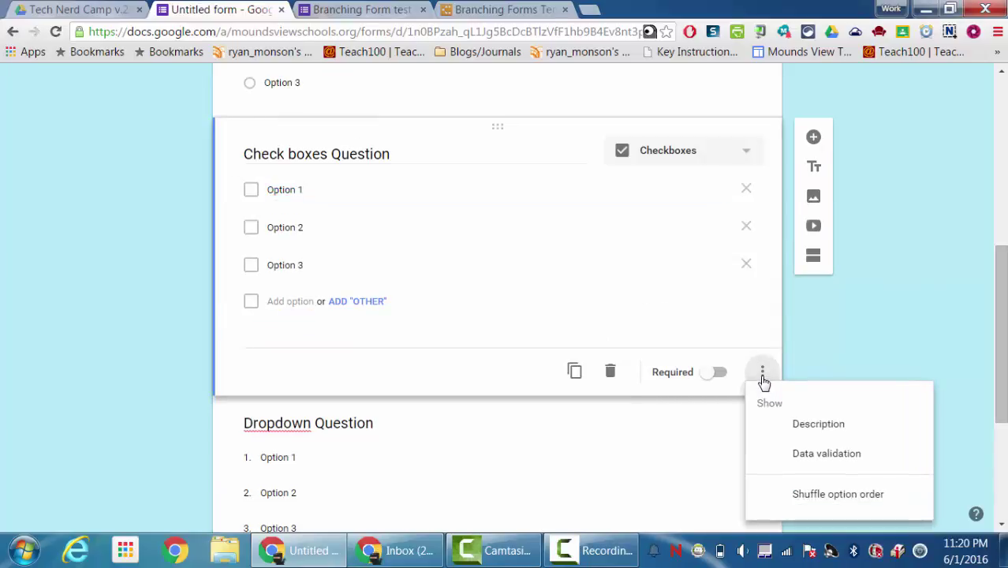
{"action": "left_click", "coordinate": [814, 455]}
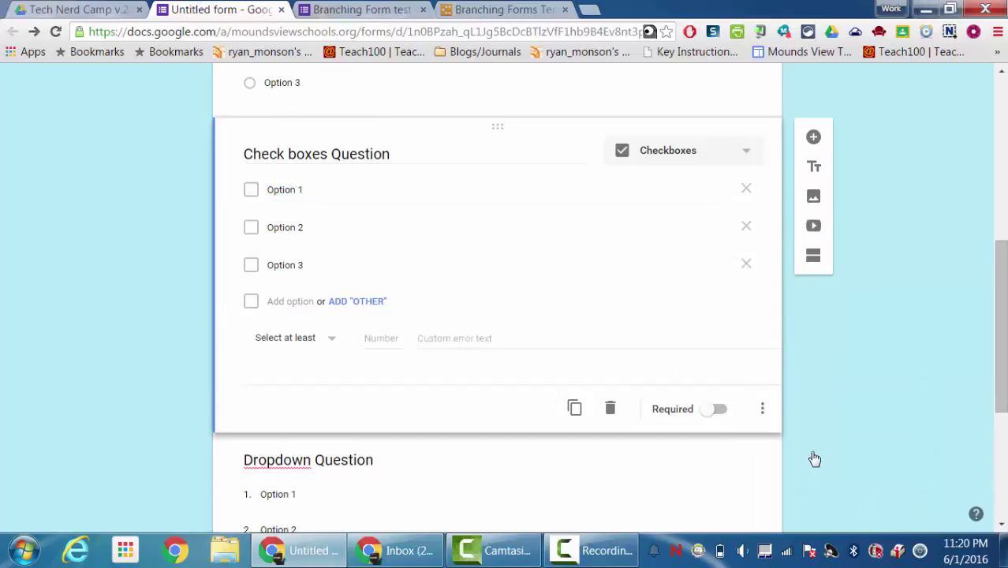
Examine the selection rules and custom error text of the Check boxes validation, and view the remaining questions of the form
{"action": "left_click", "coordinate": [332, 340]}
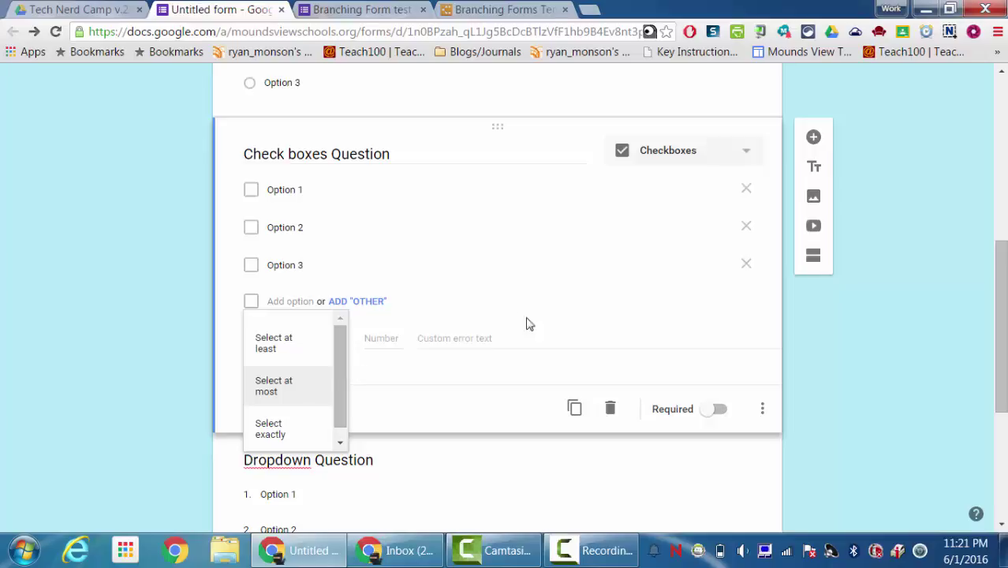
{"action": "left_click", "coordinate": [608, 337]}
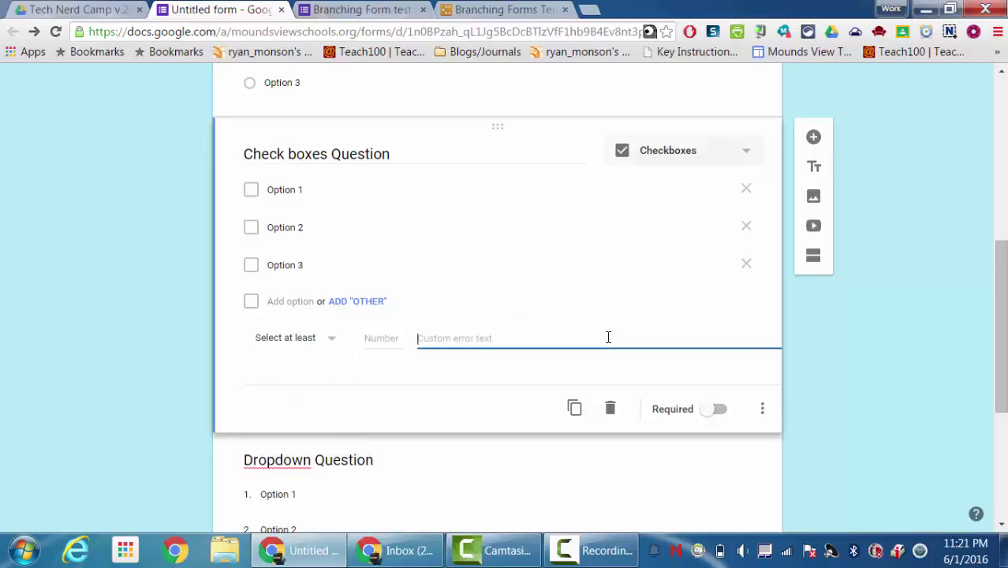
{"action": "left_click_drag", "start_coordinate": [1000, 362], "coordinate": [997, 482]}
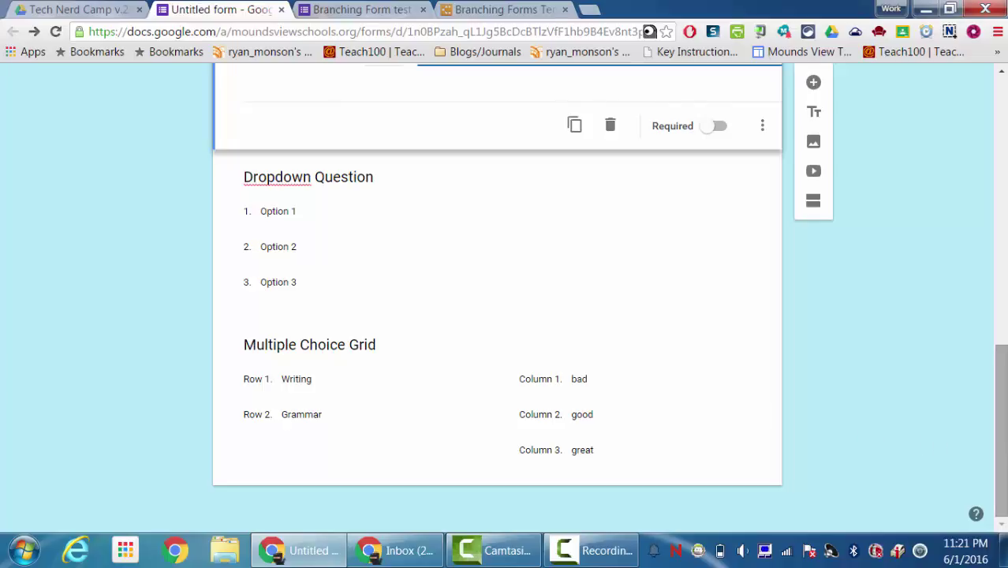
Duplicate the required Multiple Choice Question twice, placing both copies between the original and the Check boxes Question
{"action": "left_click_drag", "start_coordinate": [1005, 449], "coordinate": [1003, 264]}
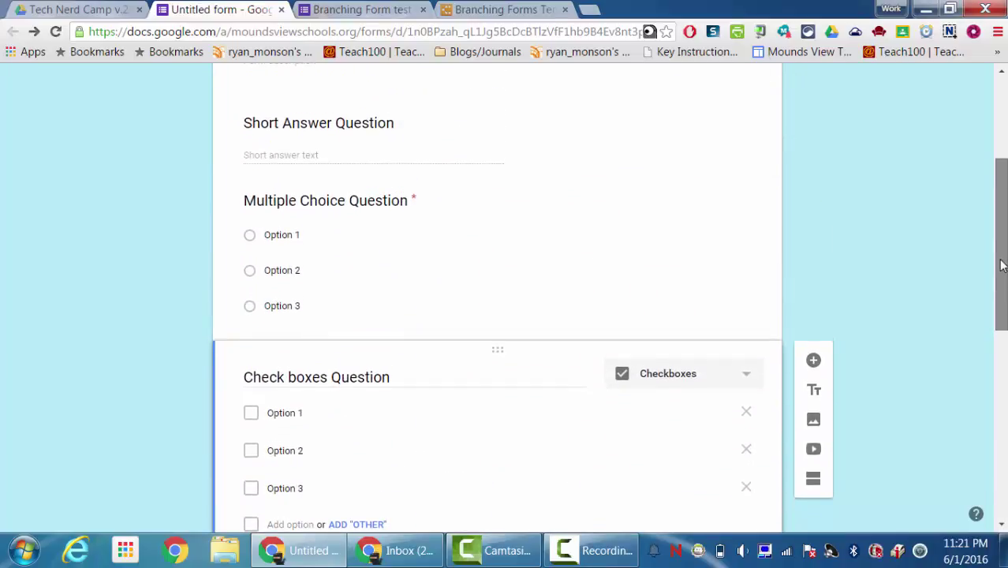
{"action": "left_click", "coordinate": [442, 272]}
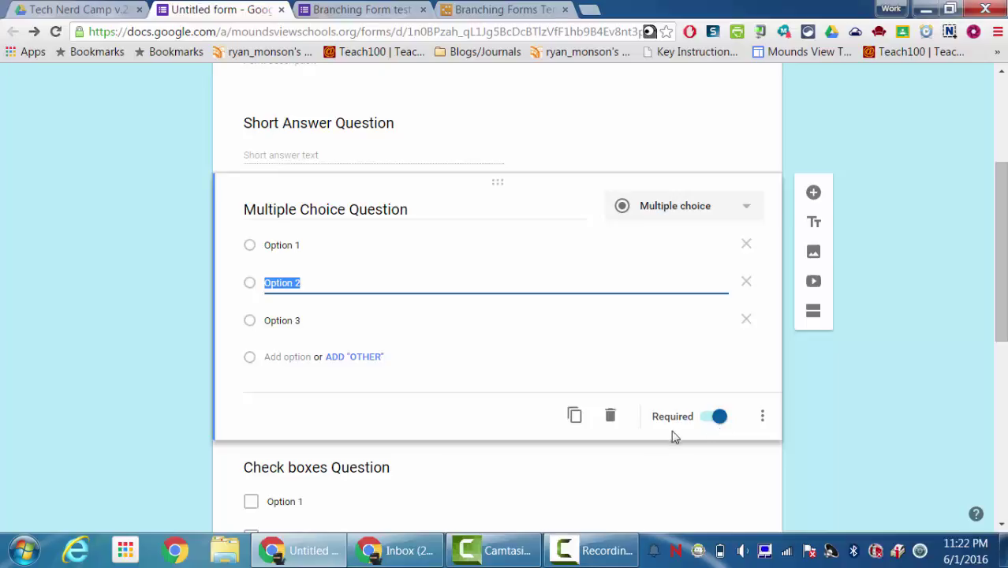
{"action": "left_click", "coordinate": [574, 418]}
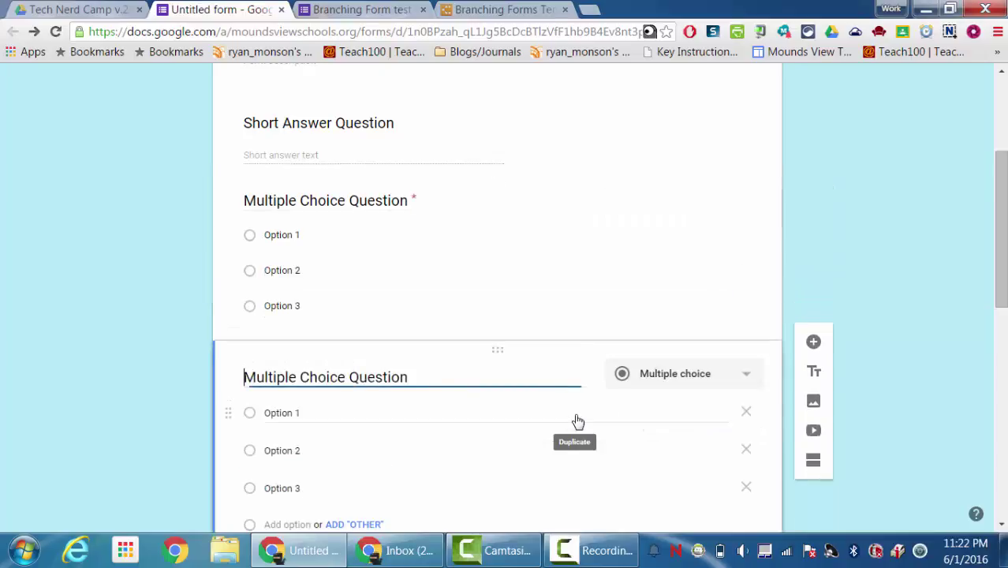
{"action": "left_click_drag", "start_coordinate": [1000, 245], "coordinate": [995, 308]}
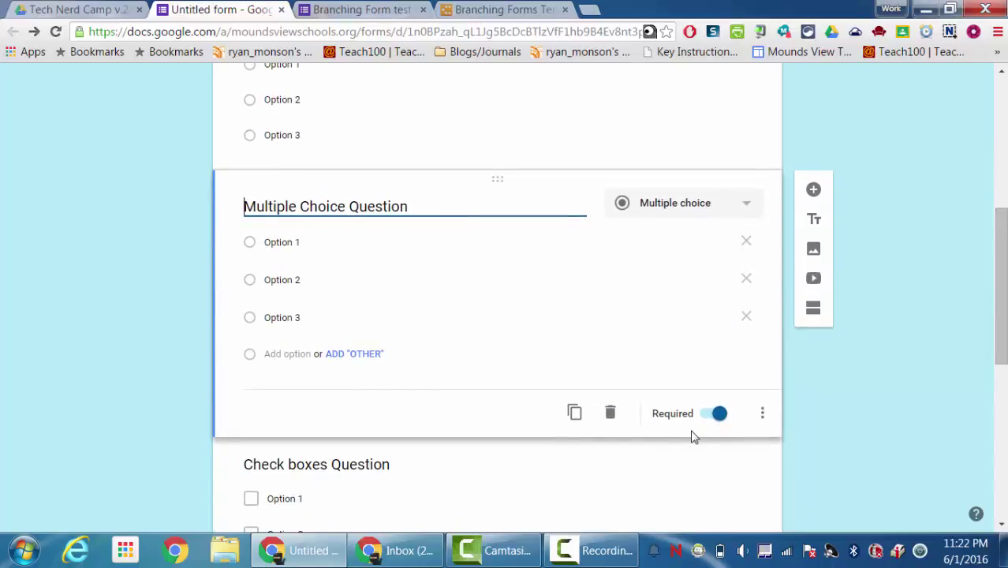
{"action": "left_click", "coordinate": [574, 416]}
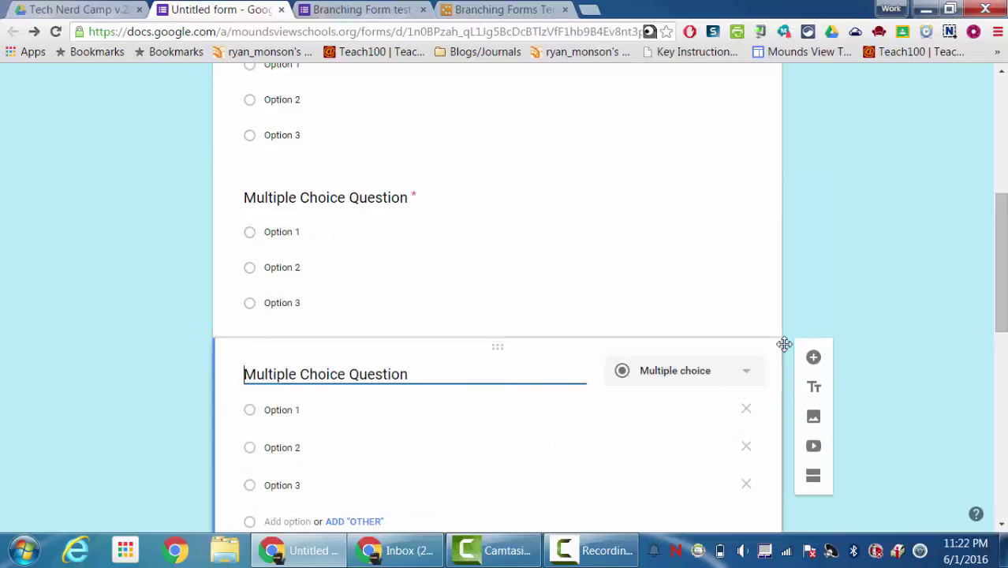